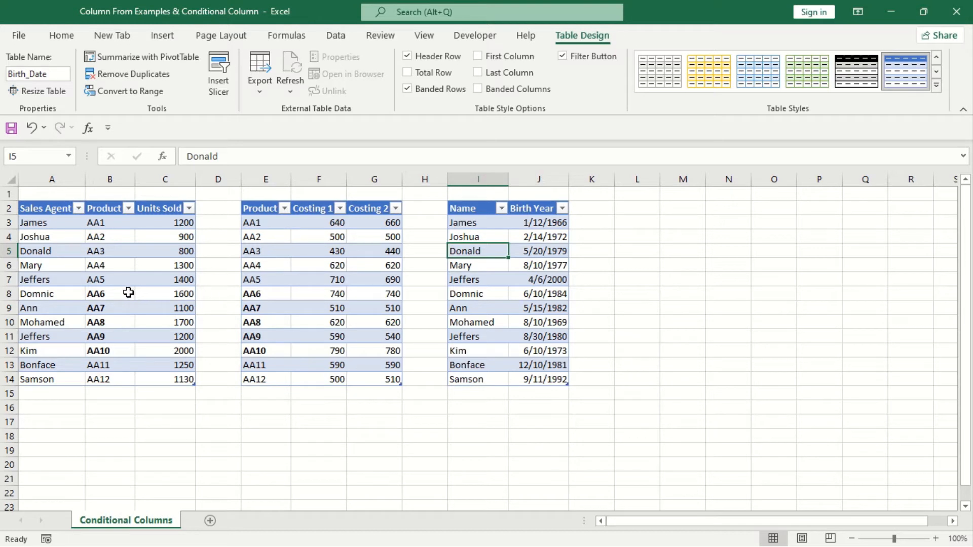
- Switch from the Excel workbook to the empty report in Power BI Desktop
{"action": "left_click", "coordinate": [128, 293]}
{"action": "key", "text": "alt+Tab"}
{"action": "key", "text": "alt+Tab"}
{"action": "key", "text": "alt+Tab"}
{"action": "key", "text": "alt+Tab"}
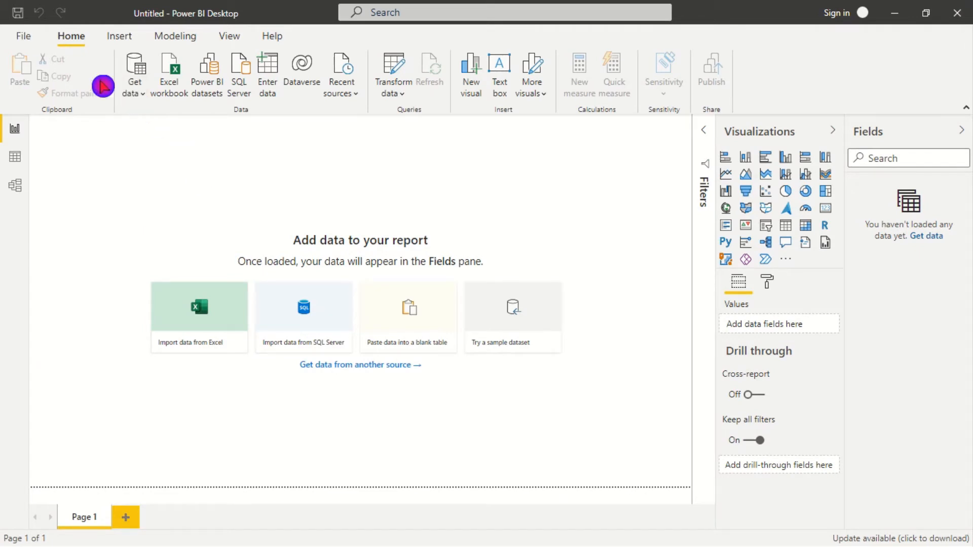
- Import the Sales table from the Conditional Column Excel workbook and open it in Power Query Editor for transformation
{"action": "left_click", "coordinate": [134, 87]}
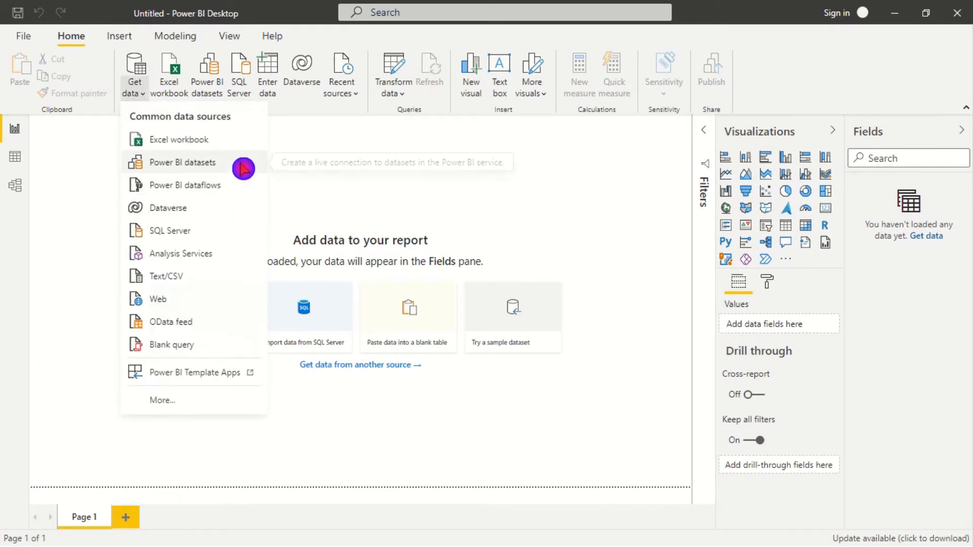
{"action": "left_click", "coordinate": [174, 142]}
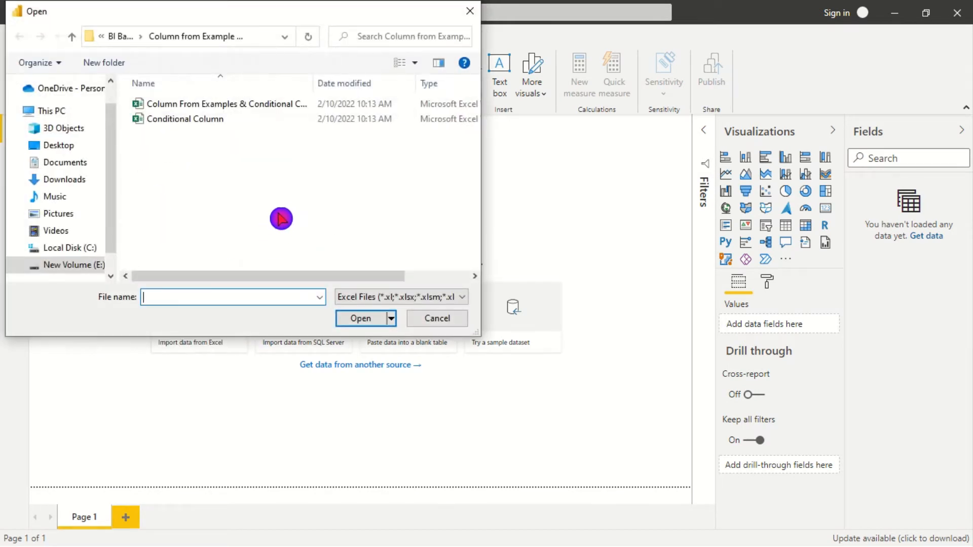
{"action": "left_click", "coordinate": [187, 125]}
{"action": "left_click", "coordinate": [363, 319]}
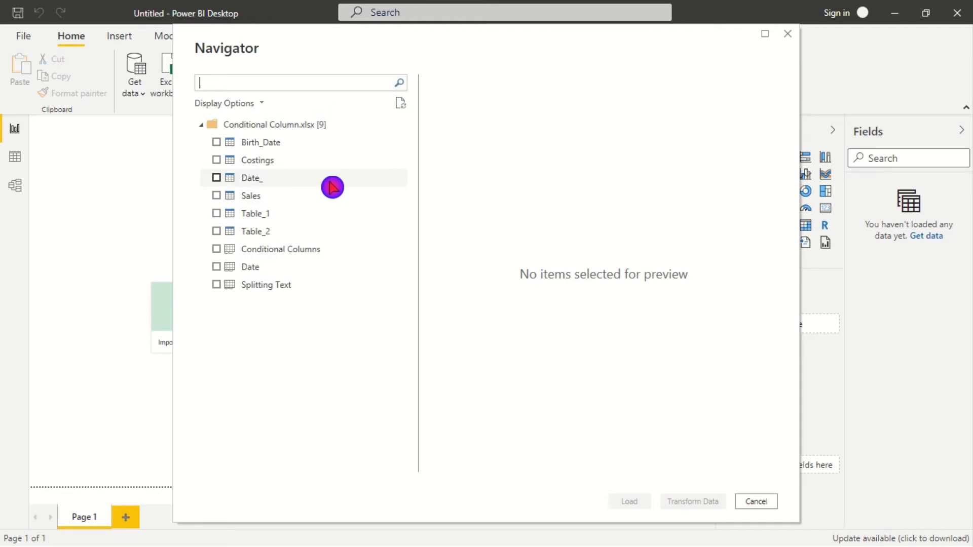
{"action": "left_click", "coordinate": [218, 196]}
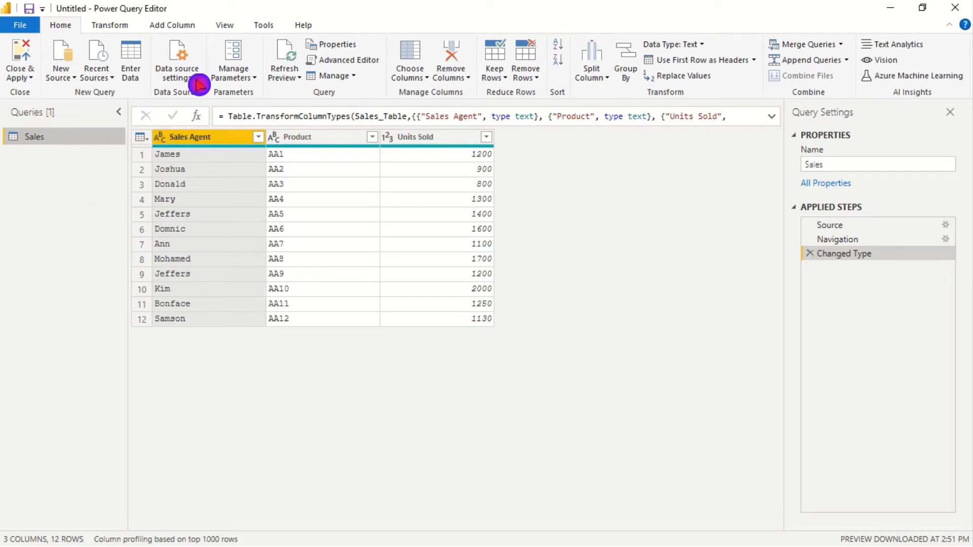
- Start a conditional column on Sales with the clause: if Units Sold is less than or equal to 1000, then Lowest Sales
{"action": "left_click", "coordinate": [172, 26]}
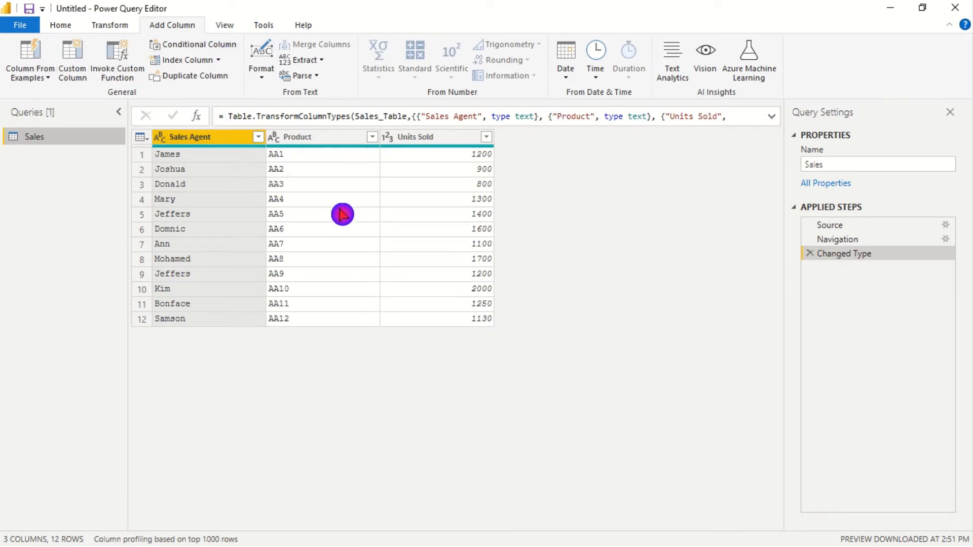
{"action": "left_click", "coordinate": [199, 49]}
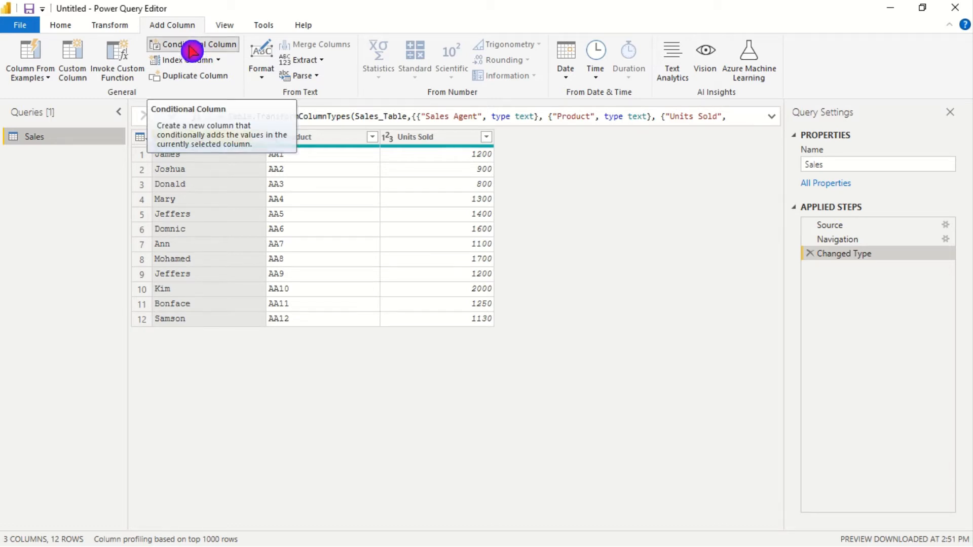
{"action": "left_click", "coordinate": [105, 215]}
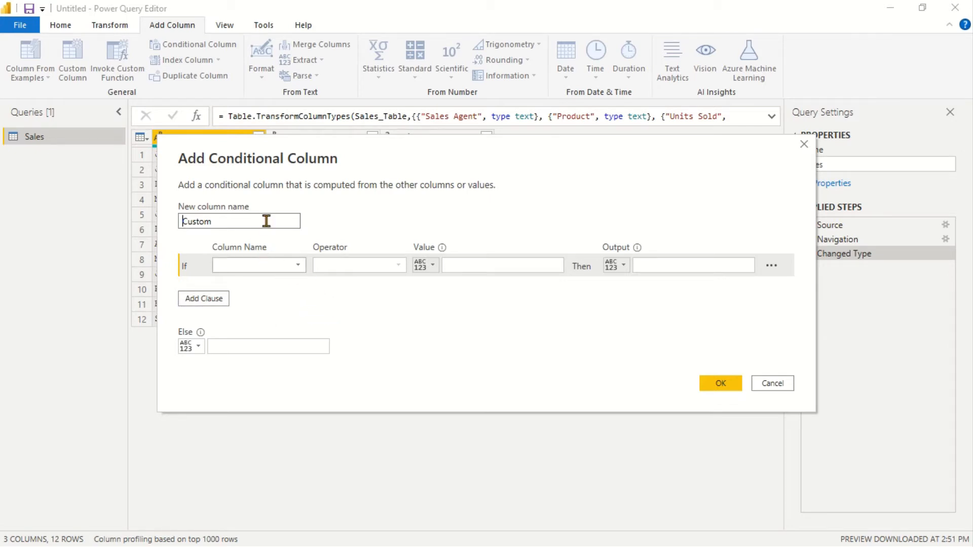
{"action": "left_click", "coordinate": [299, 271]}
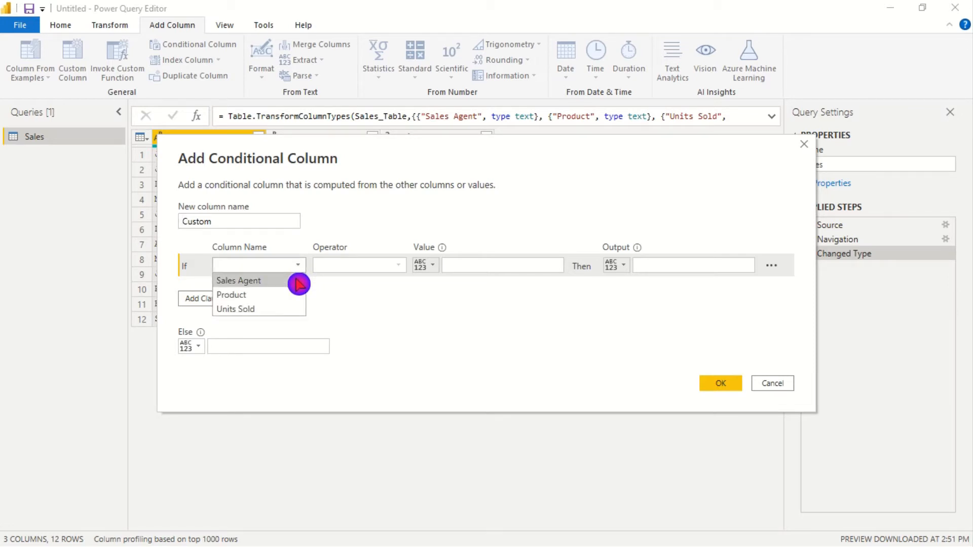
{"action": "left_click", "coordinate": [270, 310]}
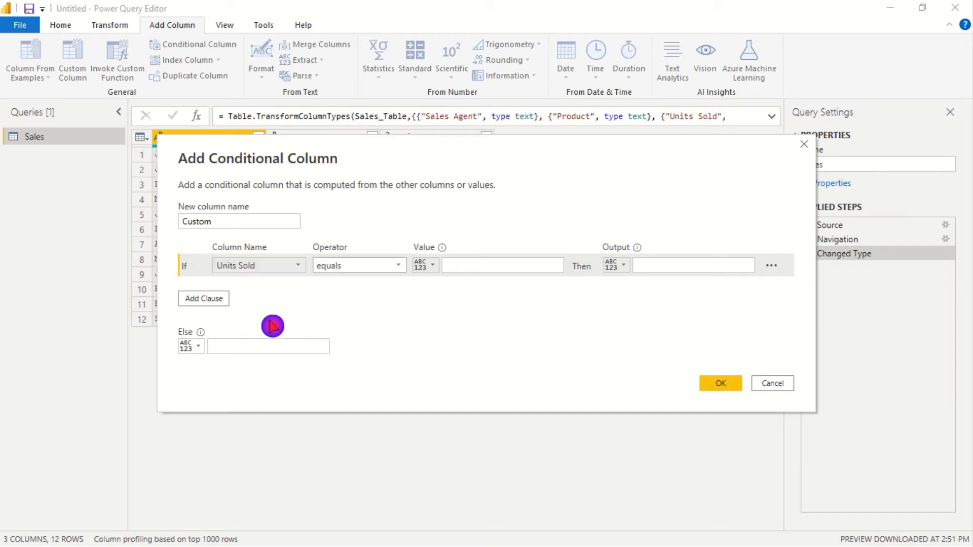
{"action": "left_click", "coordinate": [398, 274]}
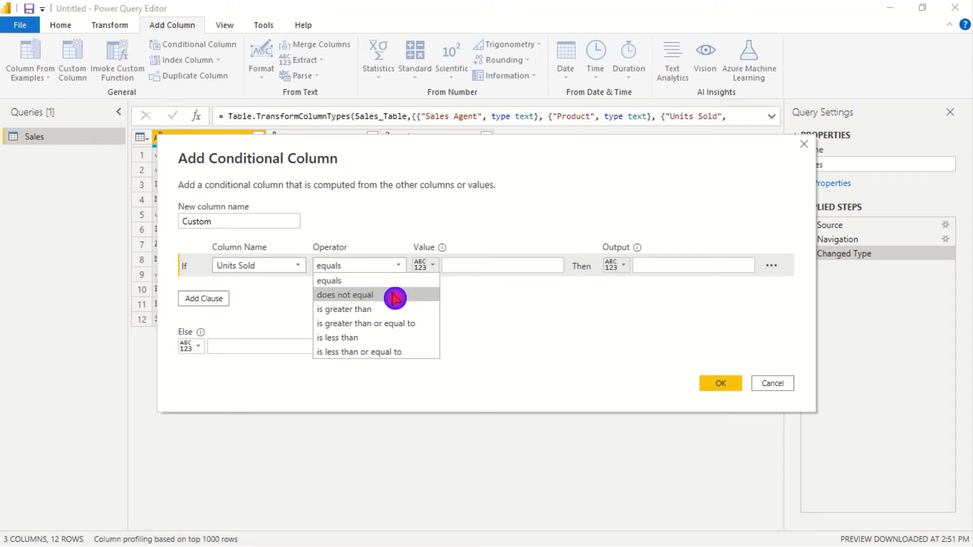
{"action": "left_click", "coordinate": [397, 356]}
{"action": "left_click", "coordinate": [483, 266]}
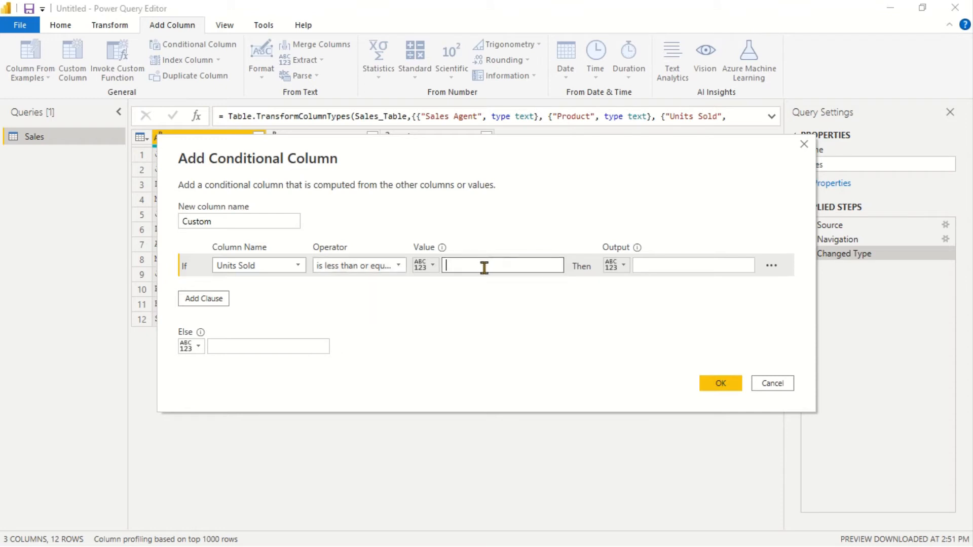
{"action": "left_click", "coordinate": [438, 266]}
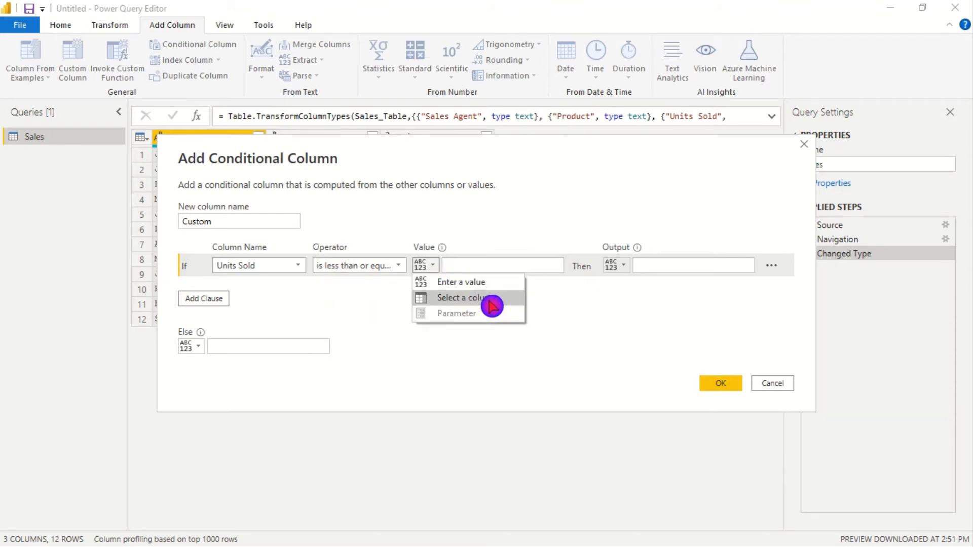
{"action": "left_click", "coordinate": [463, 268]}
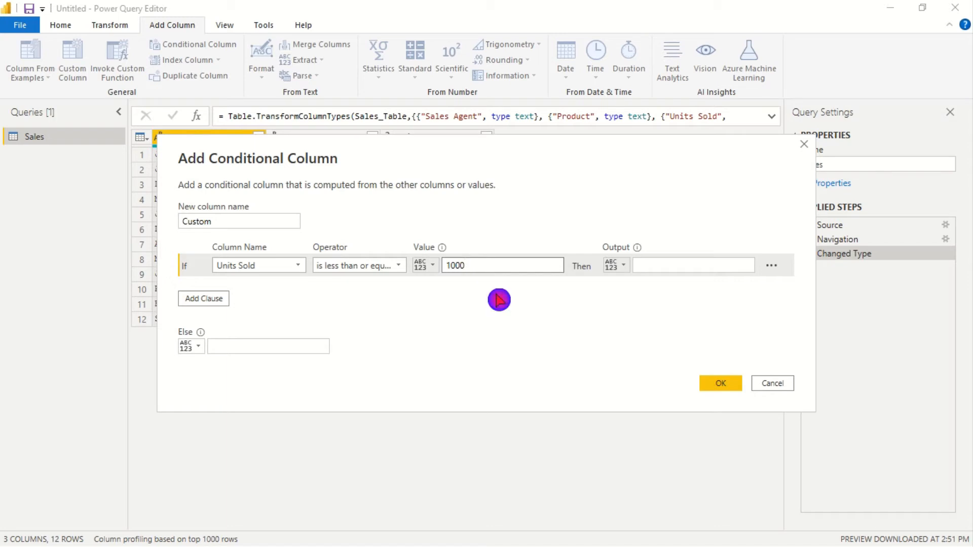
{"action": "left_click", "coordinate": [659, 265]}
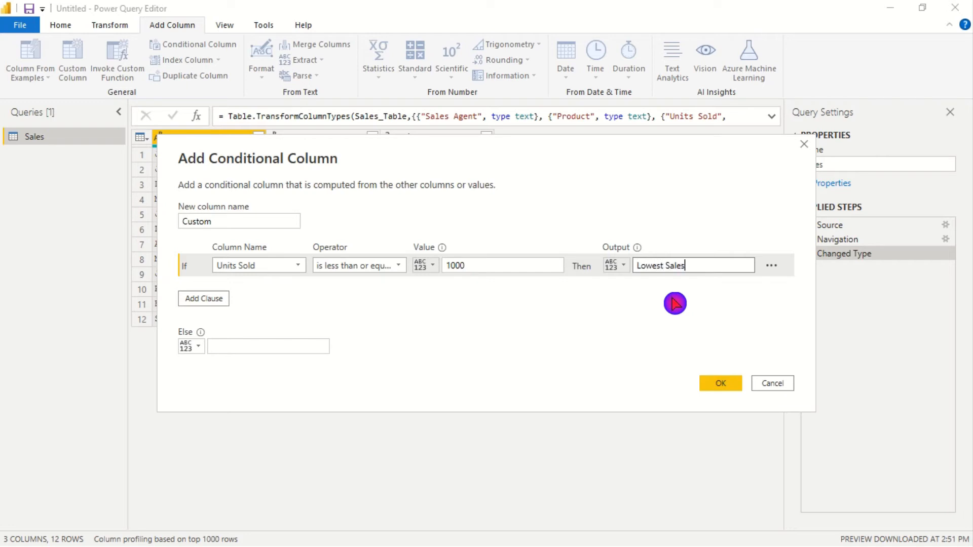
- Add an Else If clause that outputs Highest Sales when Units Sold is greater than or equal to 1500
{"action": "left_click", "coordinate": [221, 302]}
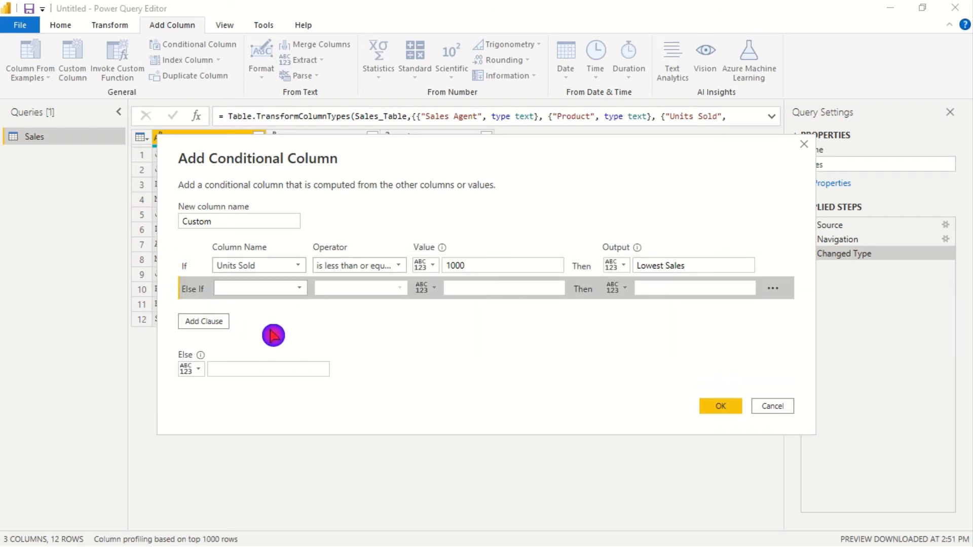
{"action": "left_click", "coordinate": [304, 295]}
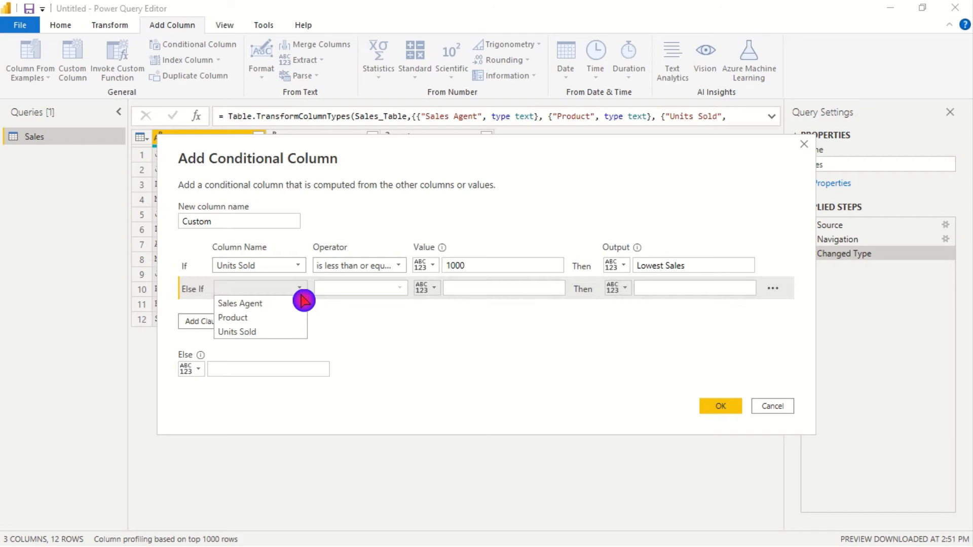
{"action": "left_click", "coordinate": [277, 332]}
{"action": "left_click", "coordinate": [403, 291]}
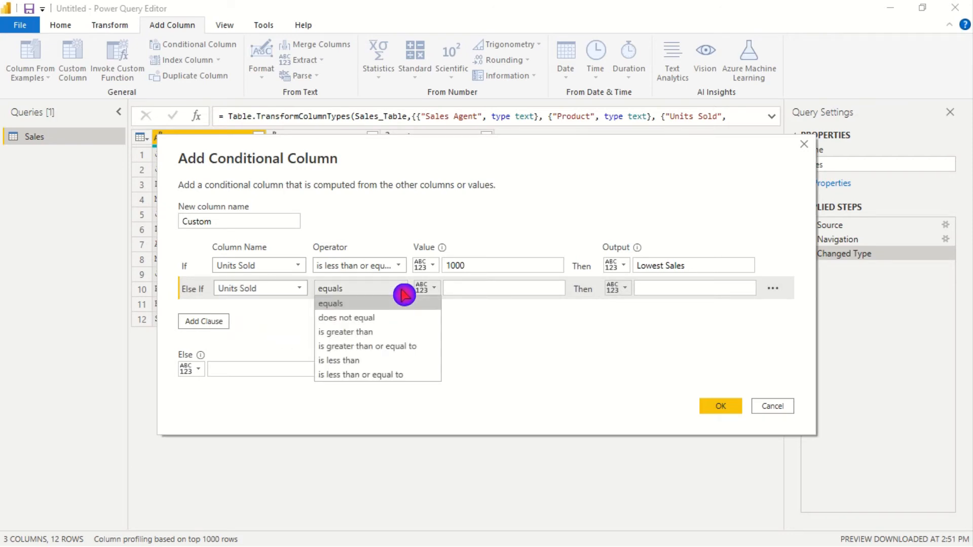
{"action": "left_click", "coordinate": [412, 350]}
{"action": "left_click", "coordinate": [471, 293]}
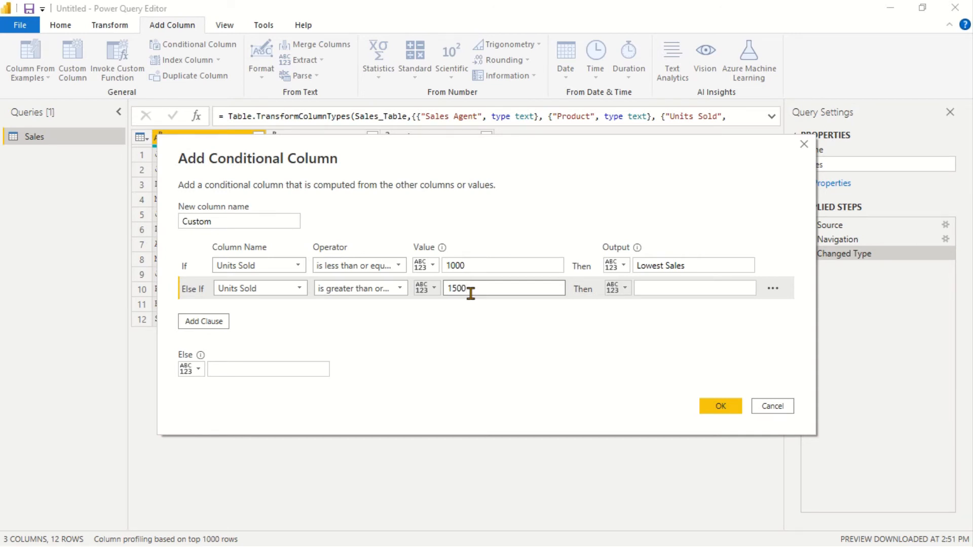
{"action": "left_click", "coordinate": [680, 289]}
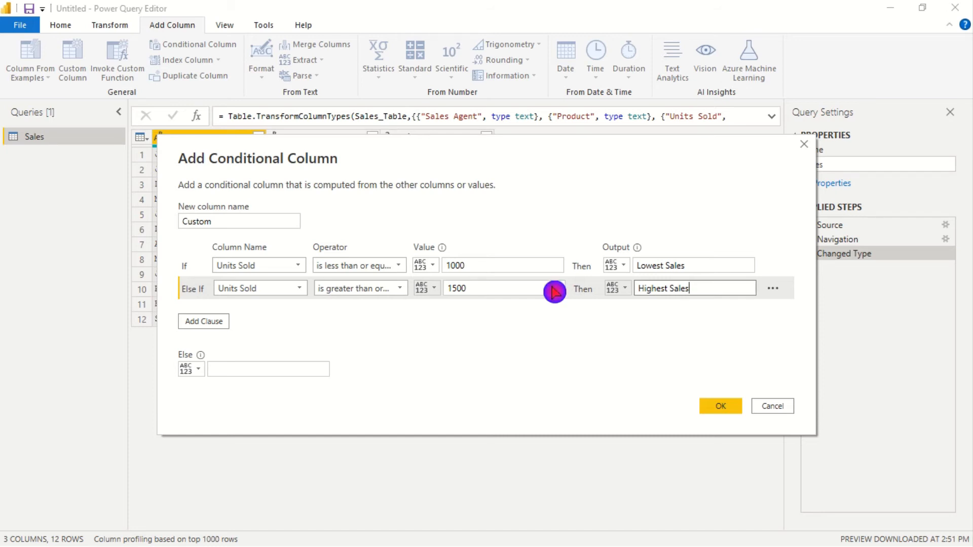
- Set the Else output to Average Sales, name the new column Type of Sales, and create it
{"action": "left_click", "coordinate": [247, 370]}
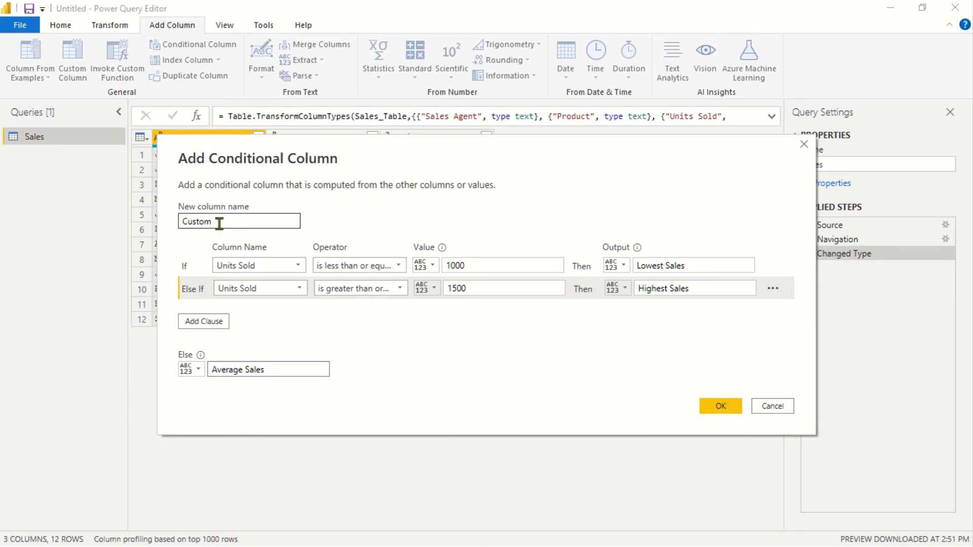
{"action": "left_click", "coordinate": [259, 244]}
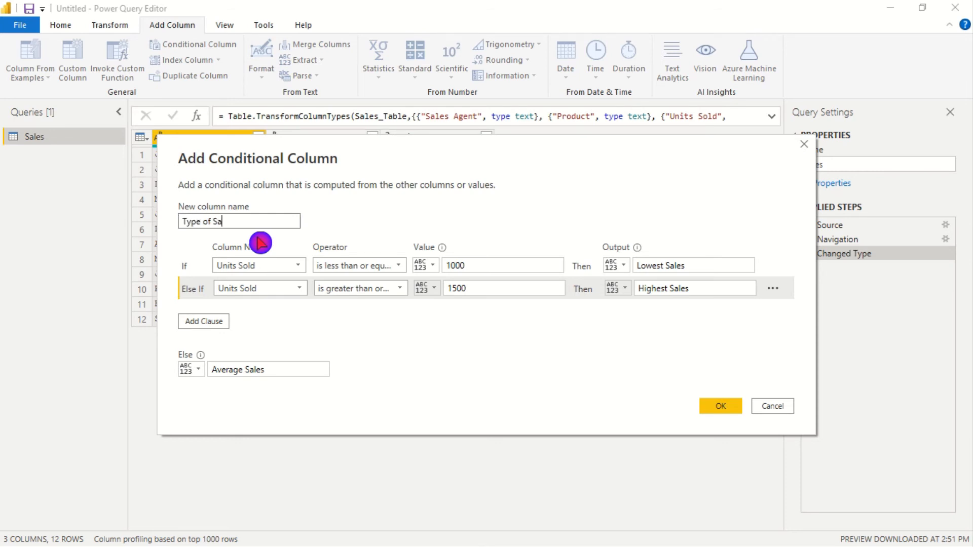
{"action": "left_click", "coordinate": [725, 407]}
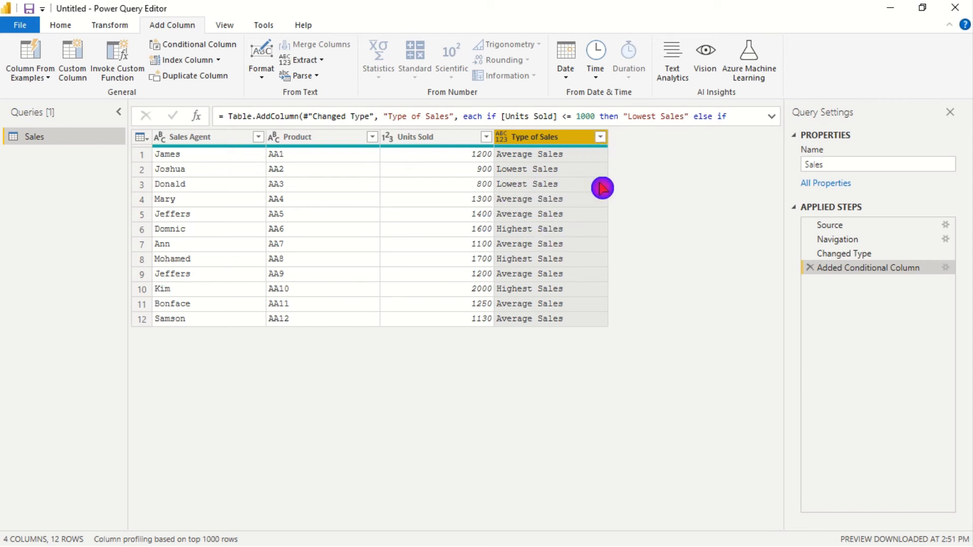
- Filter the Type of Sales column to show only Highest Sales
{"action": "left_click", "coordinate": [600, 137]}
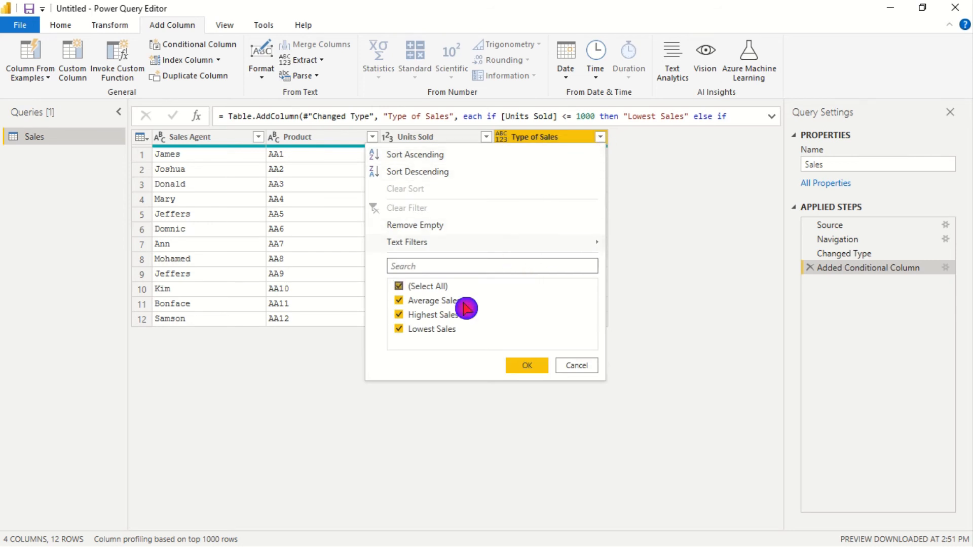
{"action": "left_click", "coordinate": [399, 287]}
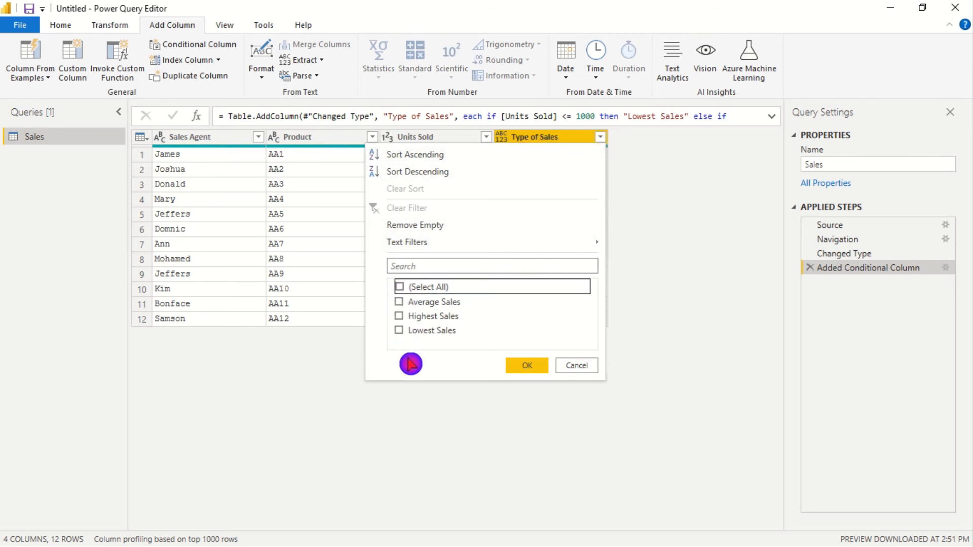
{"action": "left_click", "coordinate": [400, 316]}
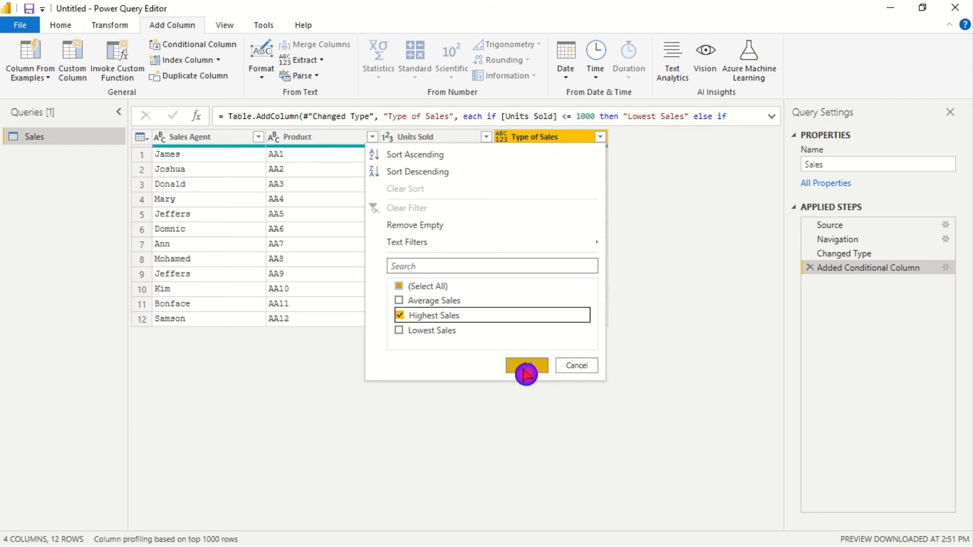
{"action": "left_click", "coordinate": [509, 369]}
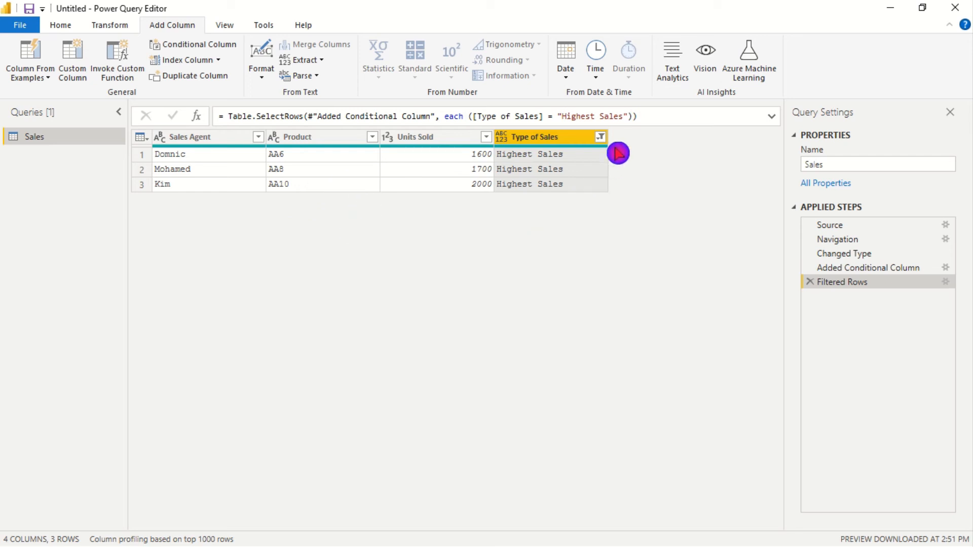
- Change the Type of Sales filter to show only Lowest Sales
{"action": "left_click", "coordinate": [600, 137]}
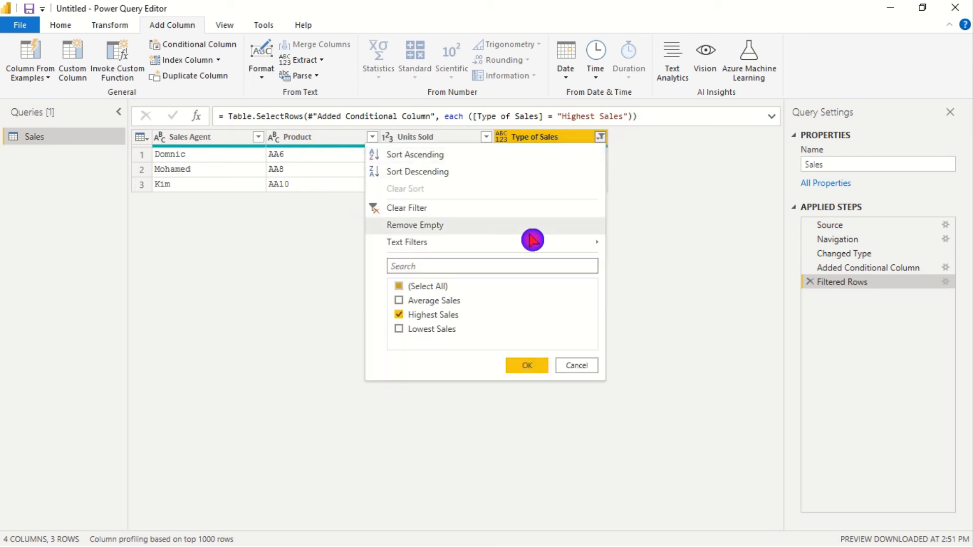
{"action": "left_click", "coordinate": [400, 316]}
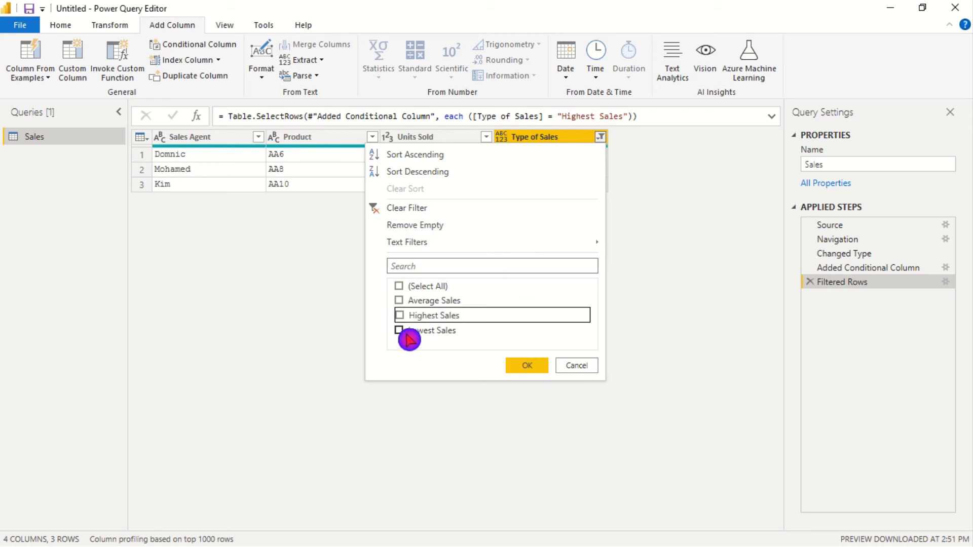
{"action": "left_click", "coordinate": [401, 332]}
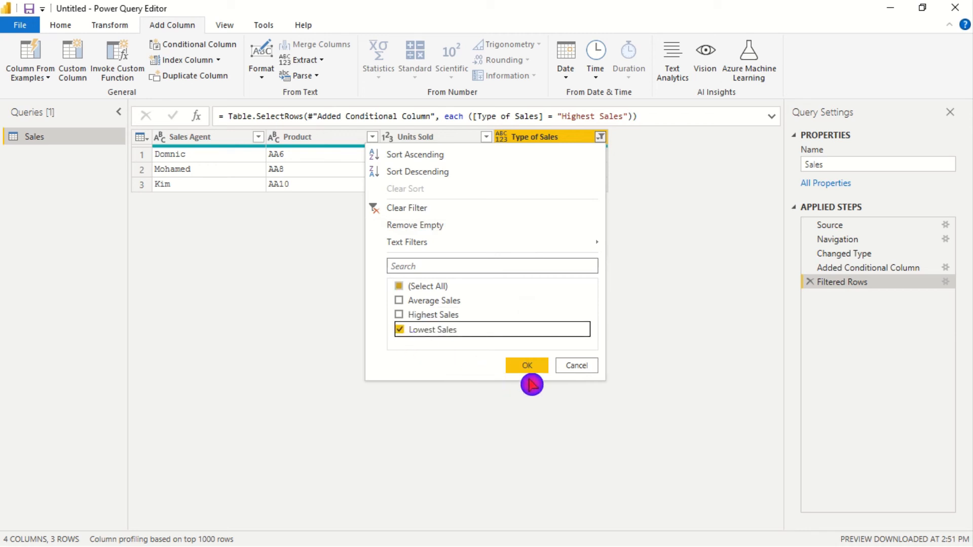
{"action": "left_click", "coordinate": [527, 365]}
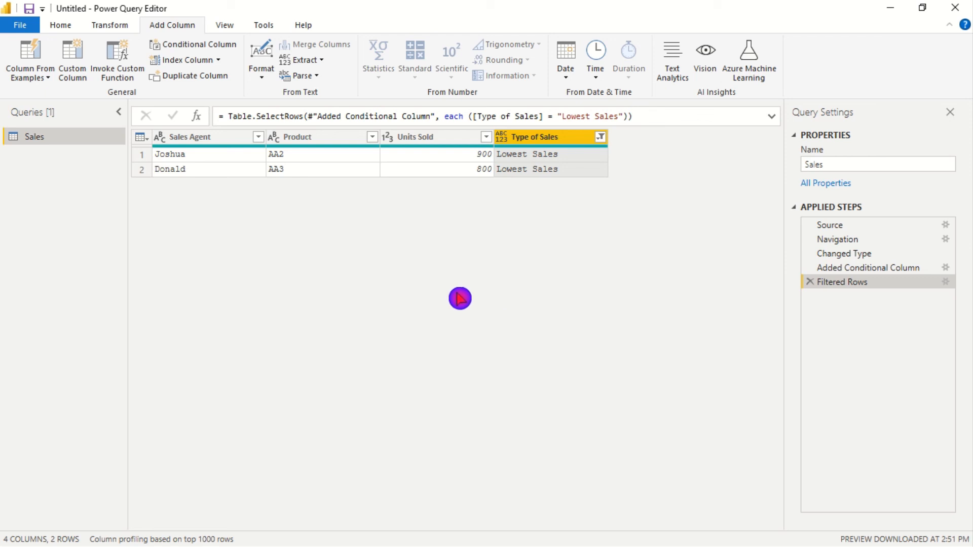
- Switch to the Excel workbook Column From Examples & Conditional Column
{"action": "key", "text": "alt+Tab"}
{"action": "key", "text": "Tab"}
{"action": "key", "text": "Tab"}
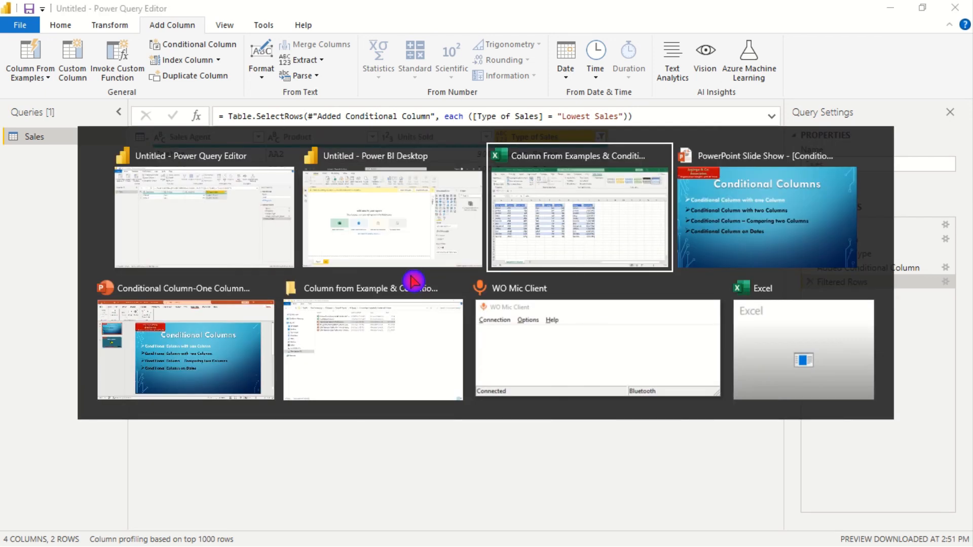